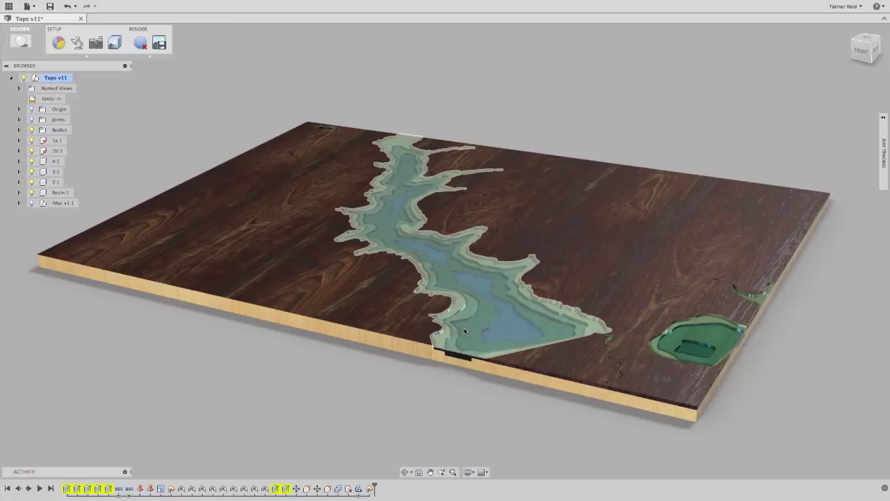
- Switch Fusion 360 to the ANIMATION workspace
left_click(21, 41)
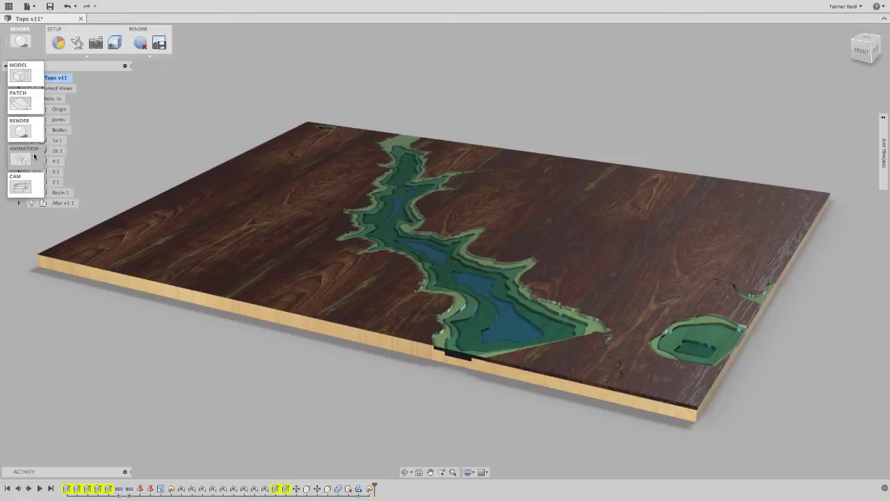
left_click(33, 152)
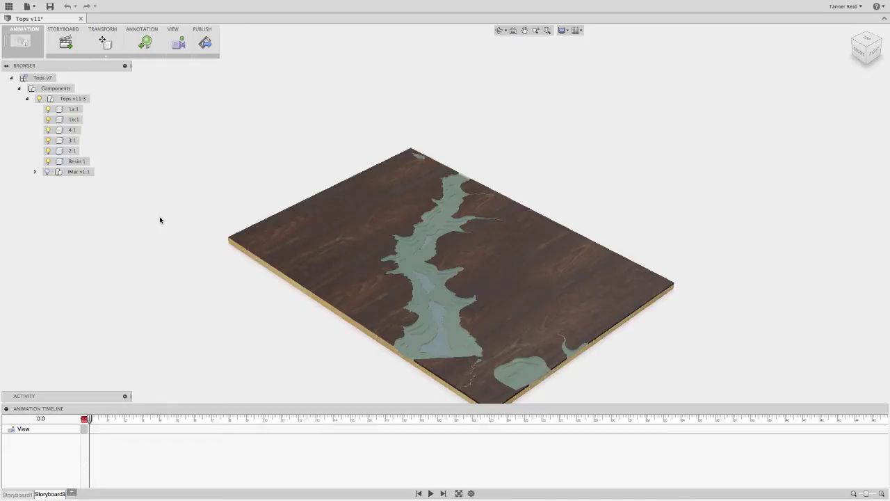
- In Storyboard3, frame a close, upright TOP view zoomed in on the wood panel
left_click(17, 495)
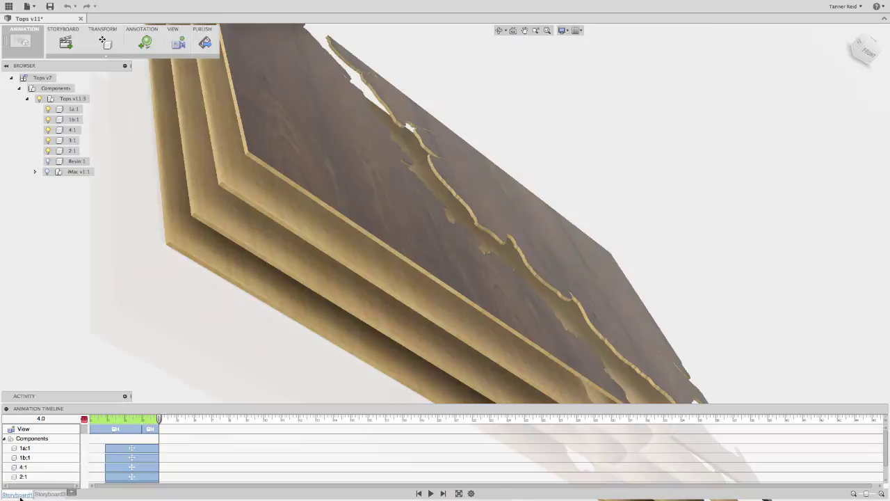
left_click(50, 494)
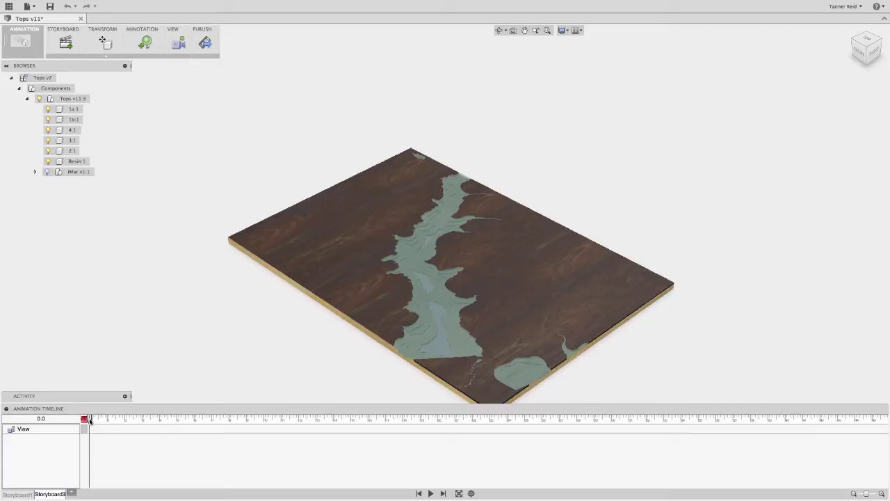
left_click(867, 37)
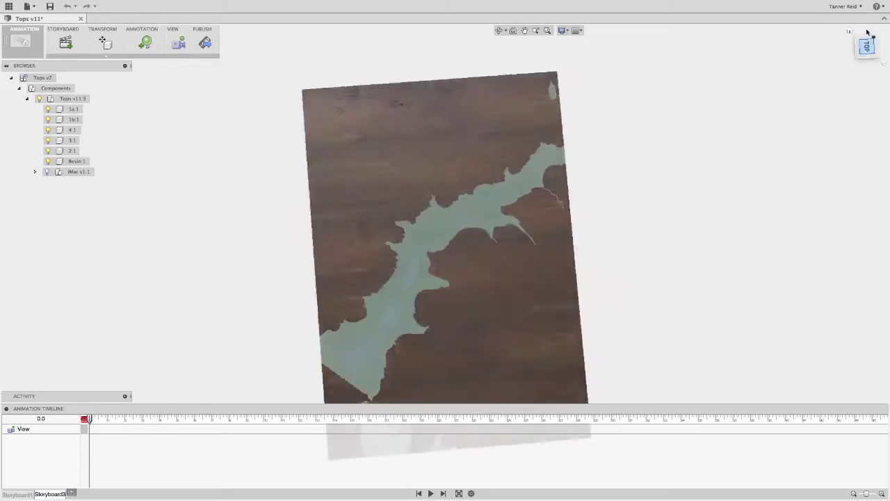
left_click(876, 30)
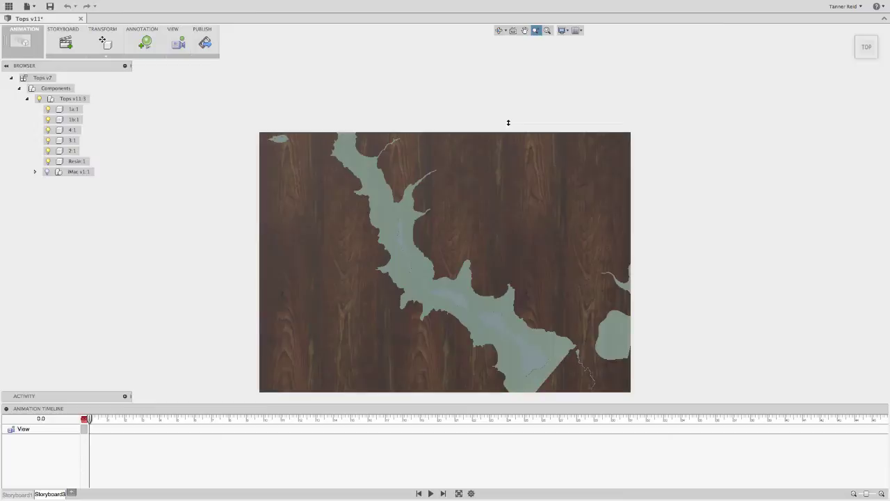
left_click_drag(452, 269, 463, 287)
left_click(269, 410)
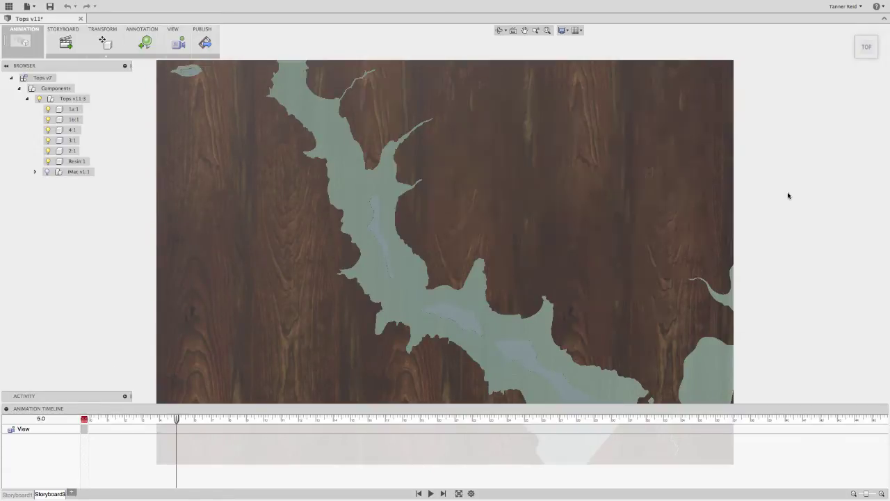
- Record a View keyframe moving to the angled Home view and preview its start
mouse_move(869, 46)
left_click(849, 32)
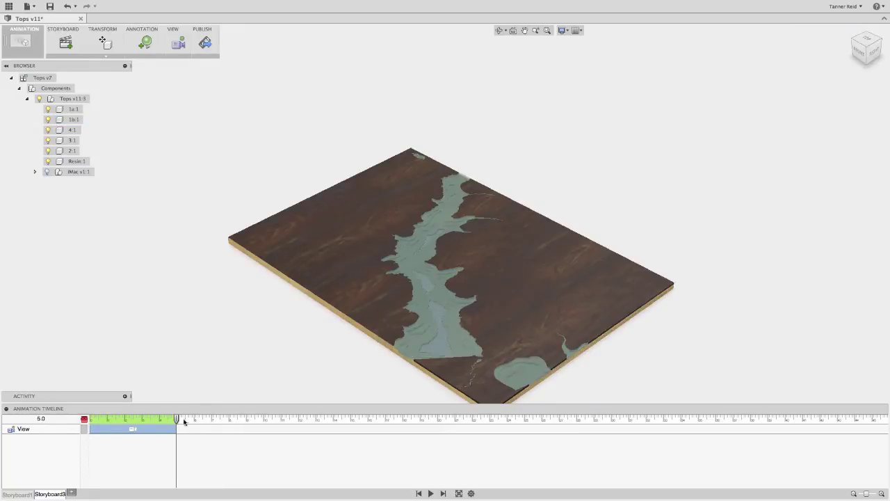
left_click(135, 431)
mouse_move(174, 420)
left_mouse_down()
mouse_move(106, 423)
mouse_move(177, 419)
left_mouse_up()
- Refine the end view to a lower orbit with the board panned up, then preview
left_click(501, 30)
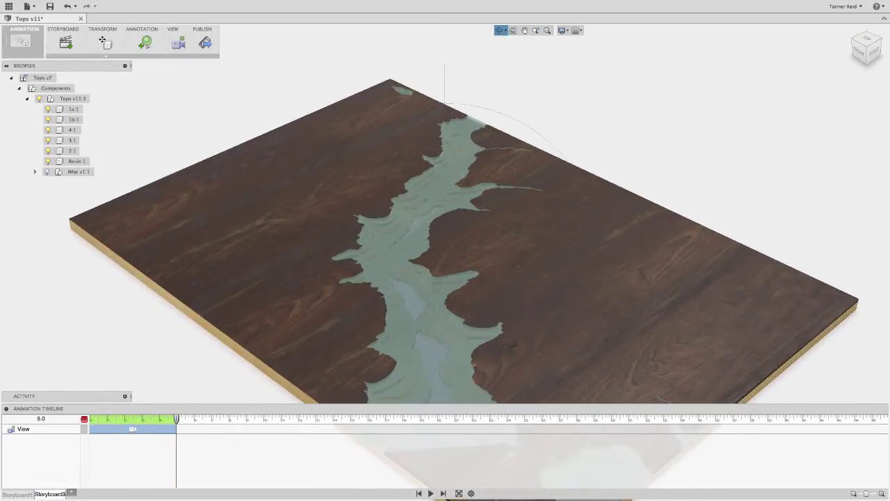
left_click_drag(487, 230, 549, 308)
middle_click_drag(457, 283, 462, 272)
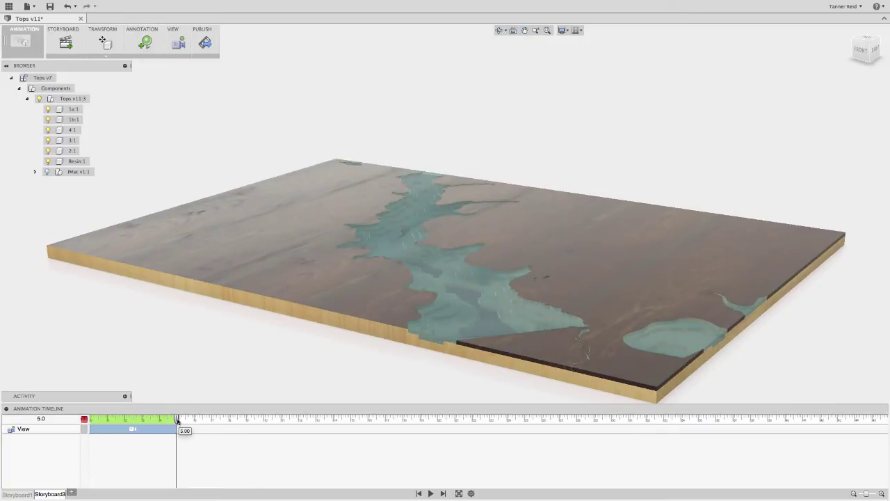
mouse_move(172, 421)
left_mouse_down()
mouse_move(88, 422)
mouse_move(177, 420)
left_mouse_up()
- Hide Resin:1 at the 3-second mark to reveal the wood layers
left_click(471, 300)
left_click(48, 184)
left_click(142, 419)
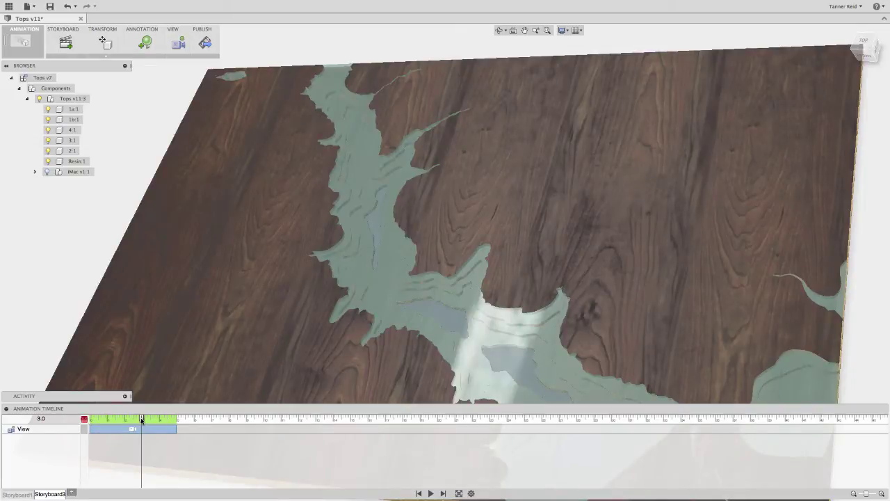
left_click(49, 161)
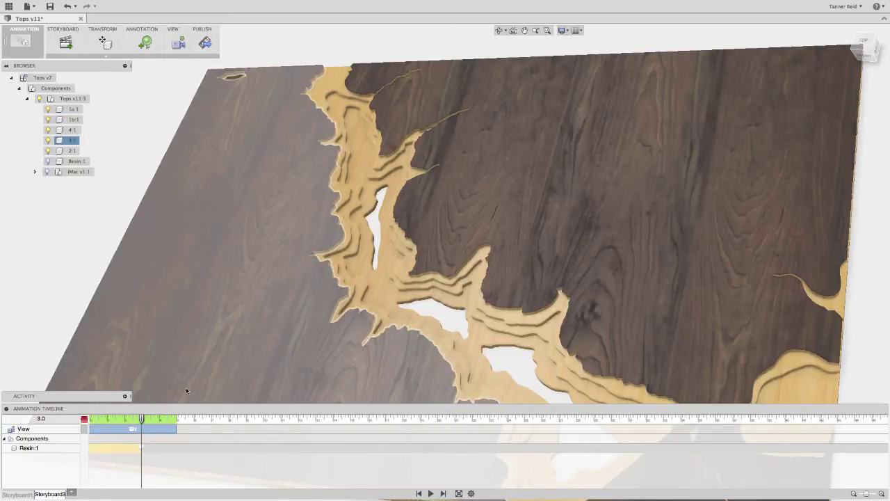
- Adjust the Resin:1 visibility action's timing and preview the fade
left_click_drag(141, 419, 163, 419)
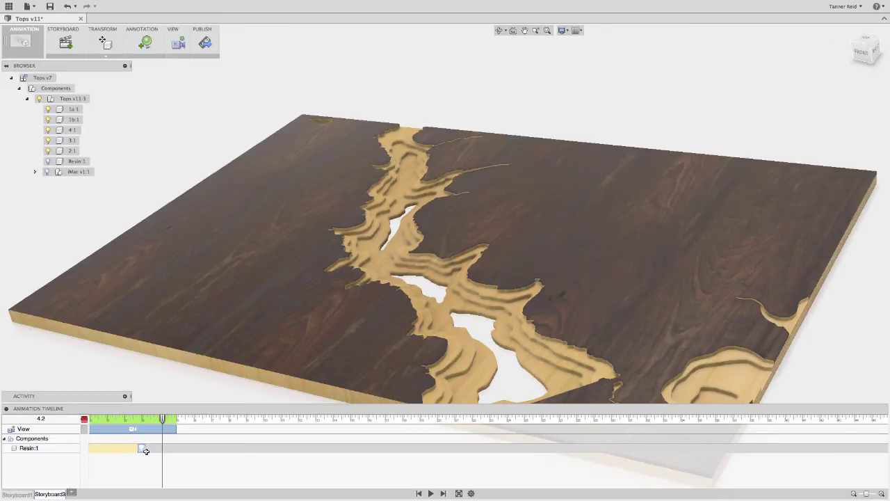
left_click_drag(156, 448, 120, 452)
mouse_move(163, 419)
left_mouse_down()
mouse_move(94, 422)
mouse_move(177, 421)
left_mouse_up()
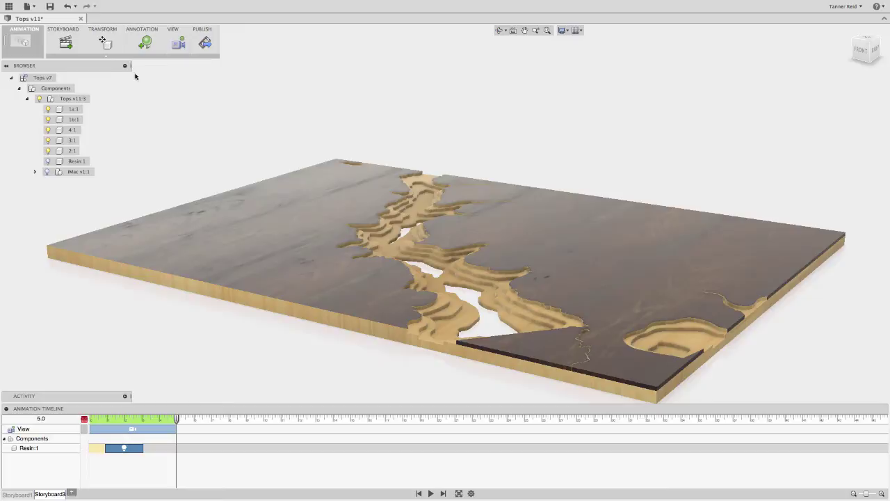
- Lift top pieces 1a:1 and 1b:1 together above the base
left_click(105, 44)
left_click(249, 231)
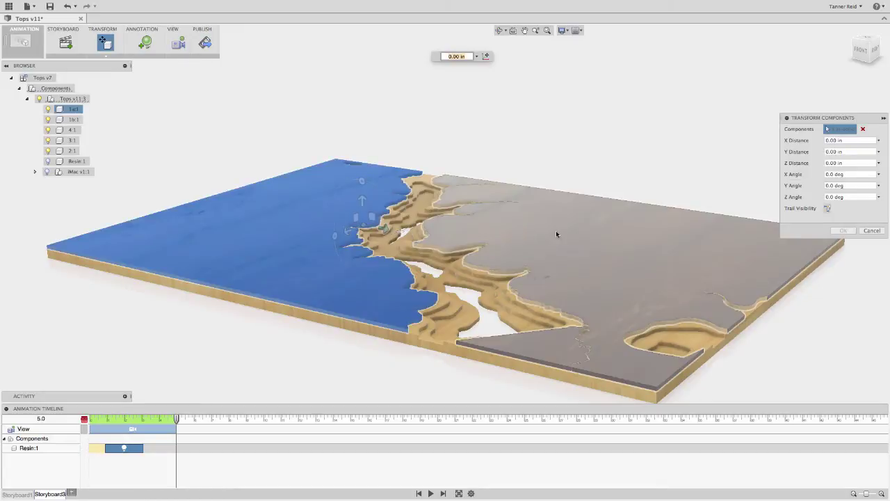
left_click(550, 227)
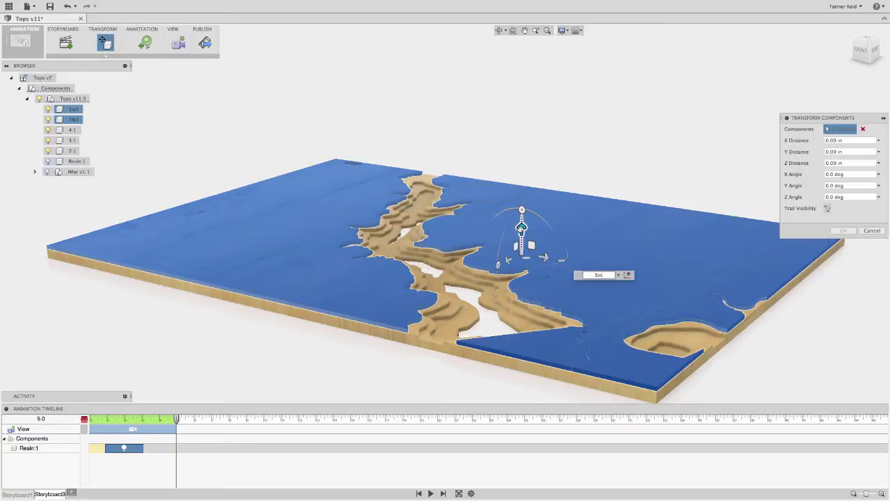
left_click_drag(522, 228, 522, 189)
key("Return")
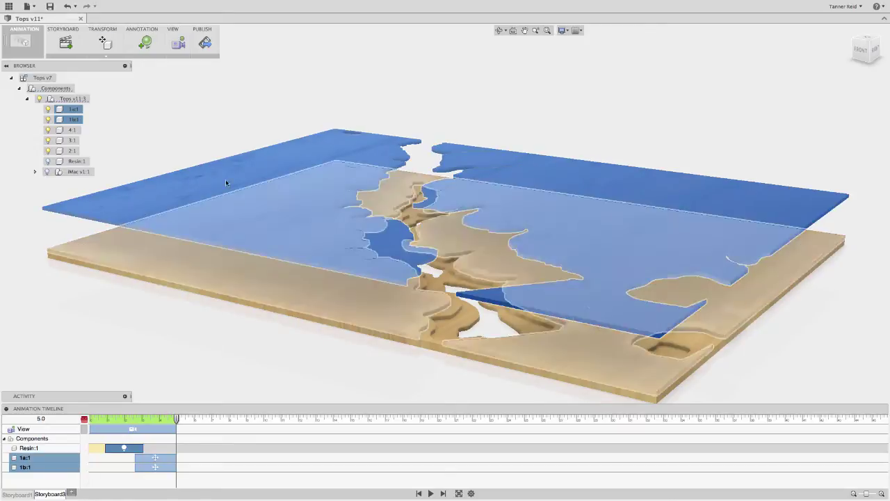
- Lower 4:1 by 3 in, 2:1, and 3:1 by 1 in, then play the animation
left_click(105, 44)
left_click(194, 296)
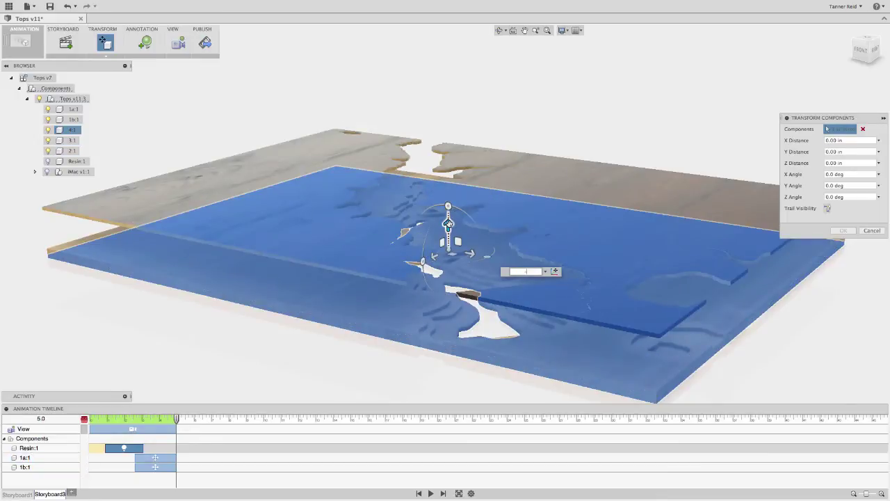
key("Return")
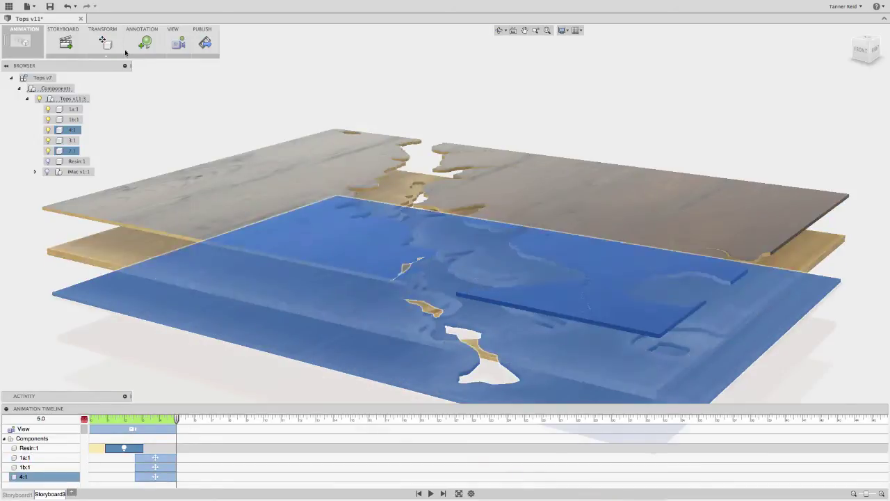
left_click(127, 225)
left_click(108, 240)
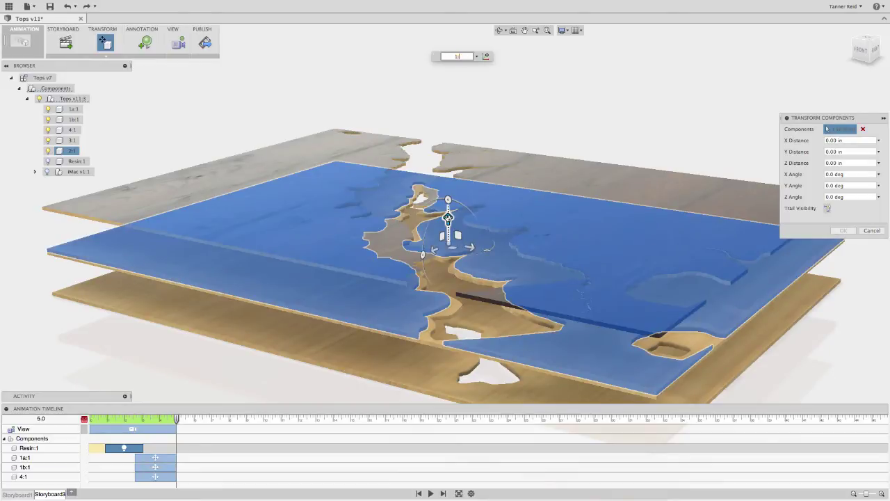
key("Return")
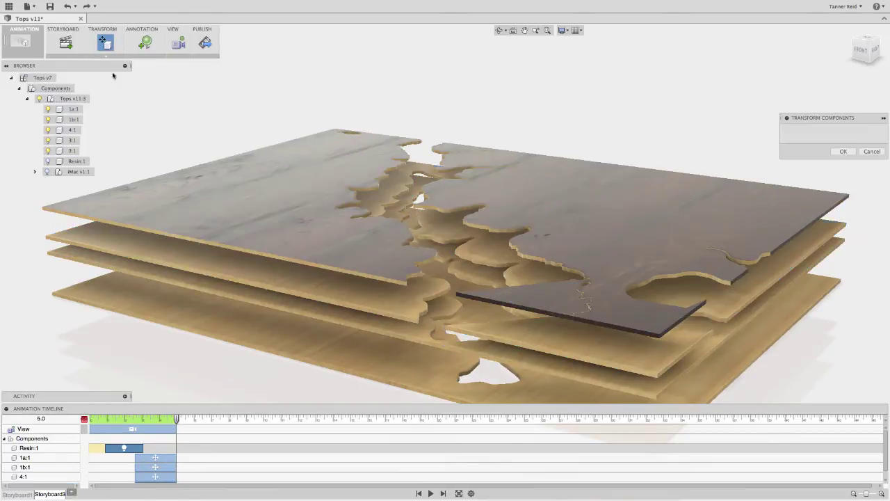
left_click(71, 140)
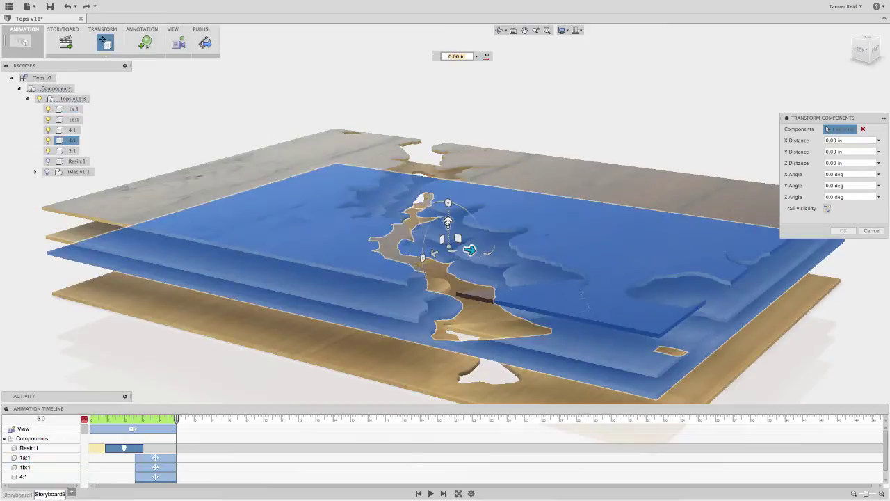
key("Return")
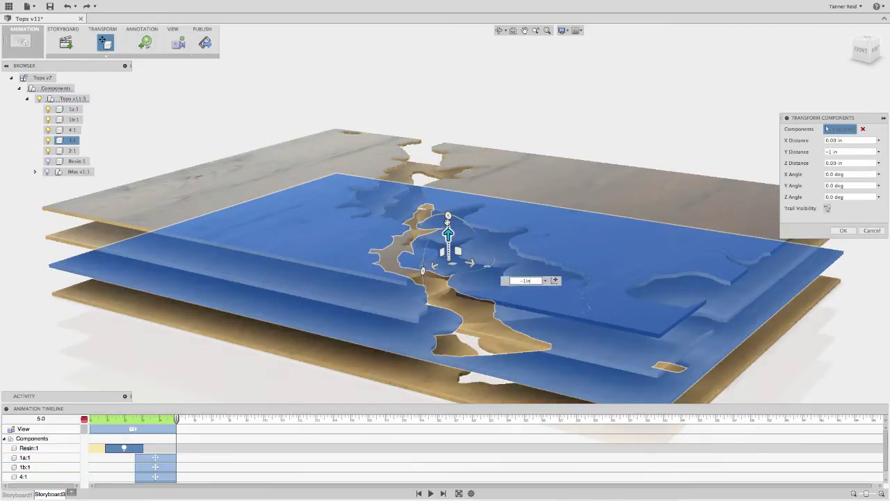
left_click(748, 124)
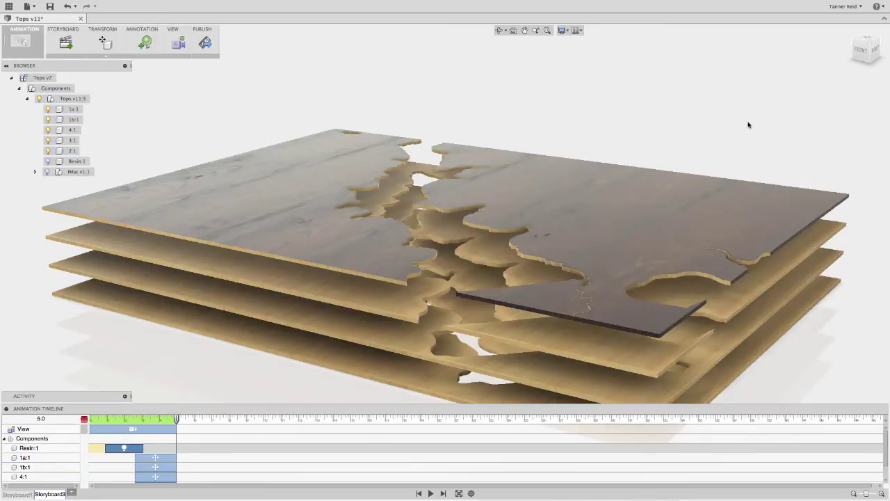
left_click(432, 493)
- Drag the layer move actions, including 3:1, to start earlier on the timeline
scroll(149, 465, "down", 2)
left_click_drag(135, 440, 119, 477)
left_click(259, 459)
scroll(259, 439, "up", 2)
- Shorten the camera View action to end at 4.30 and replay the animation
left_click(165, 429)
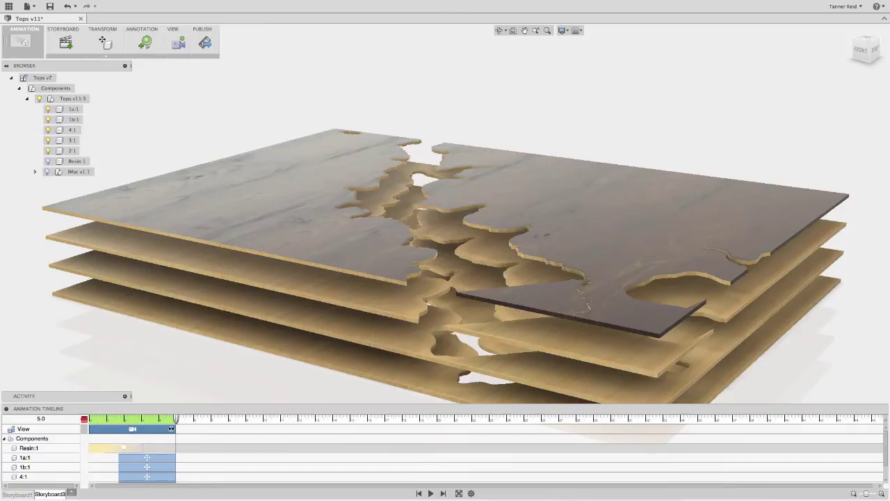
left_click_drag(169, 429, 160, 429)
left_click(430, 493)
- Bring up Publish Video settings, keep Custom resolution, and select the 564 width value
left_click(275, 188)
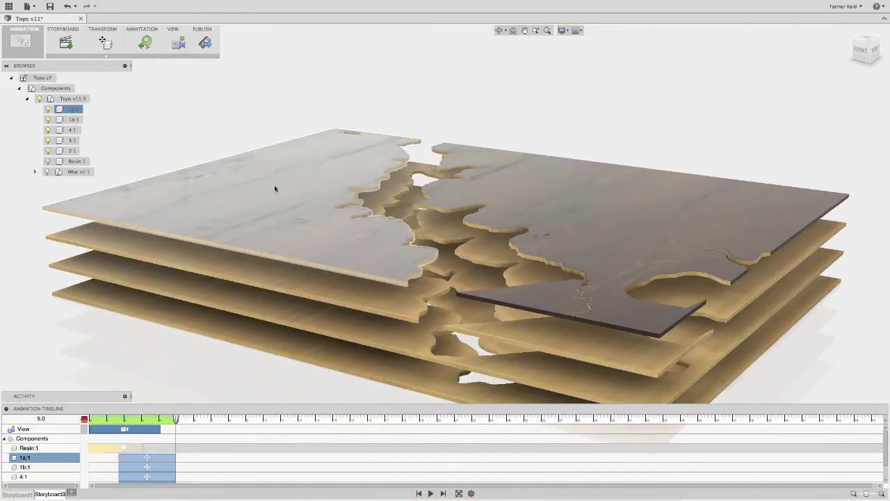
left_click(251, 146)
left_click(205, 43)
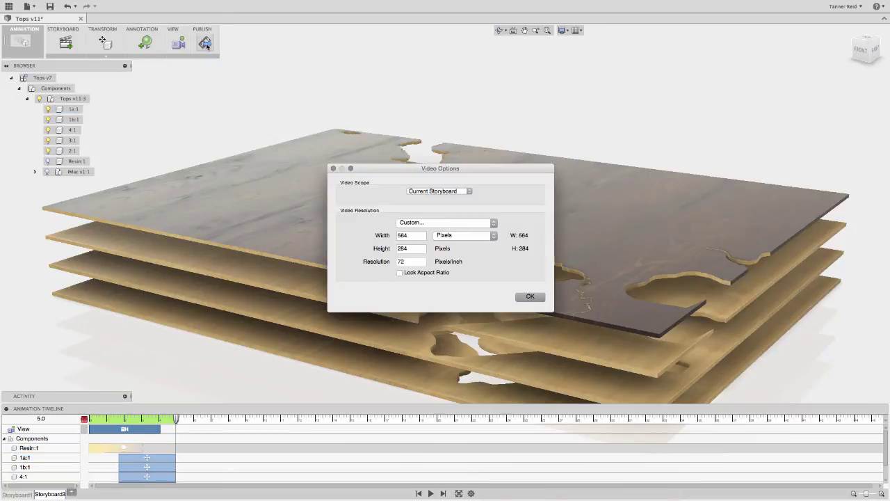
left_click(429, 224)
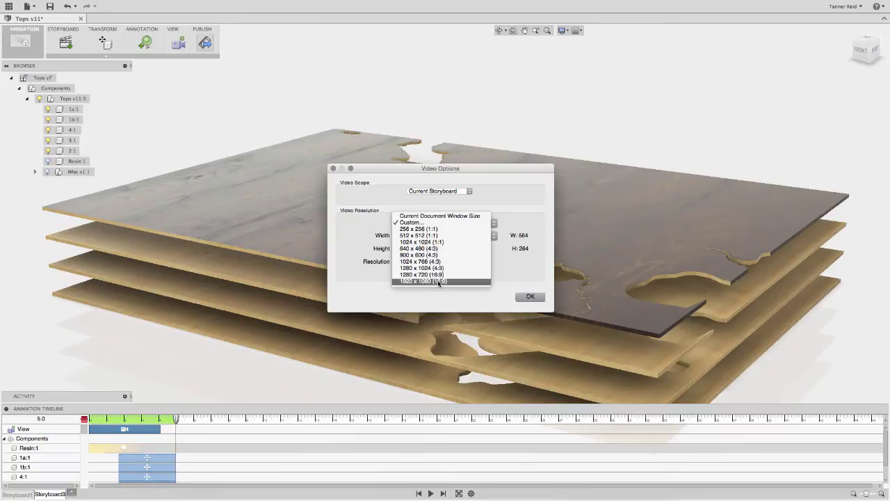
left_click(510, 267)
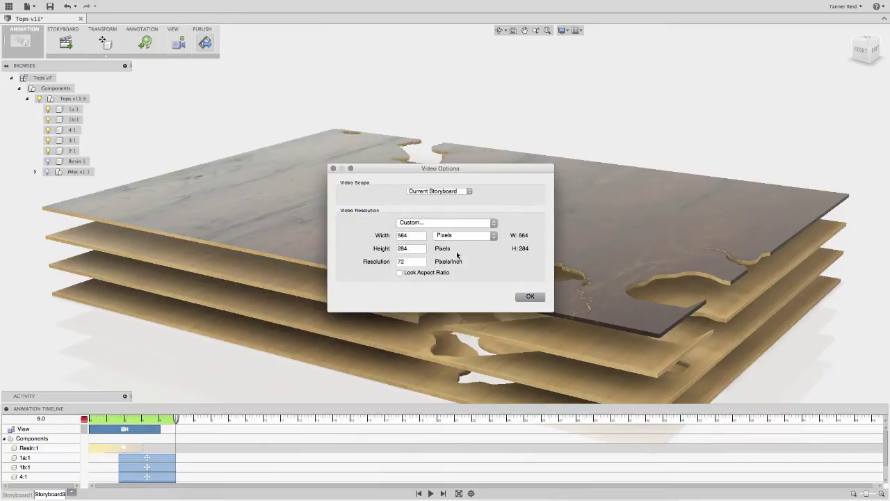
double_click(422, 236)
- Confirm the video export, then open 1.mp4 in Photoshop
left_click(537, 297)
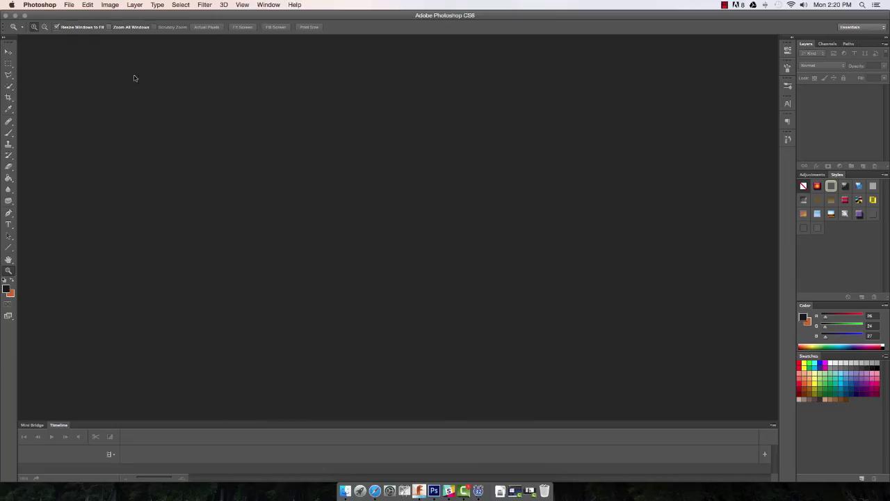
left_click(71, 5)
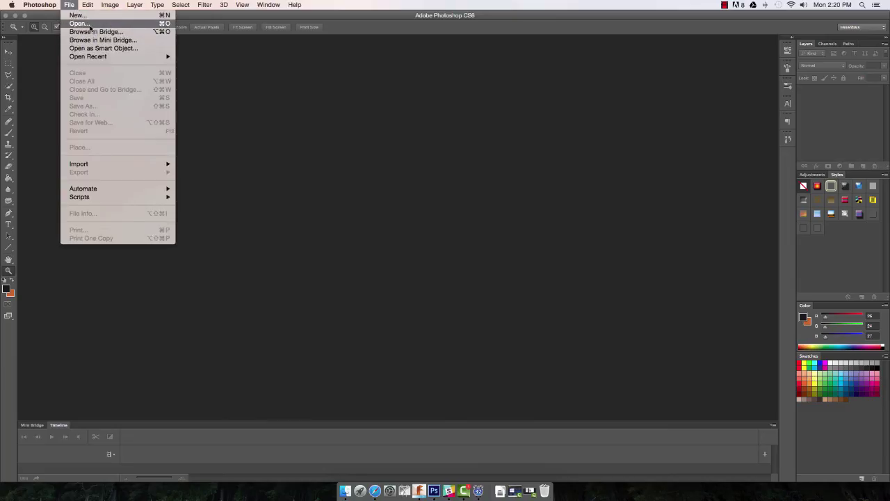
left_click(79, 24)
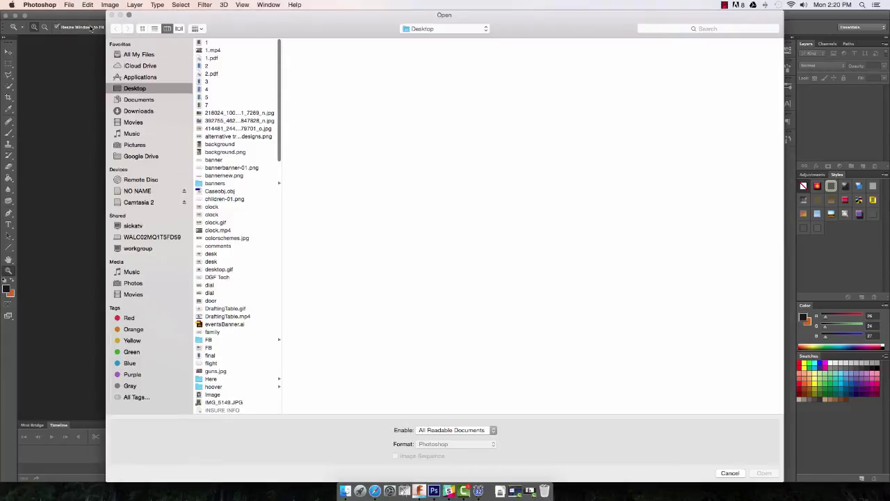
double_click(211, 51)
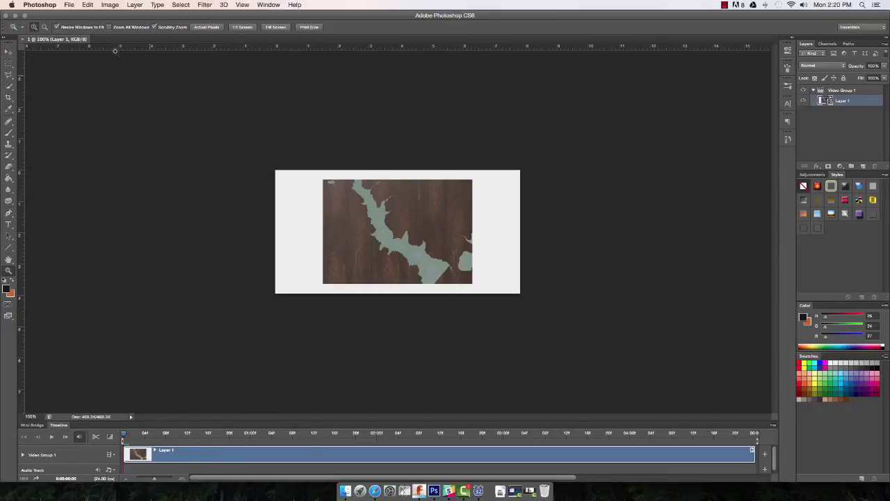
- In Save for Web, set the GIF Looping Options to Forever
left_click(69, 5)
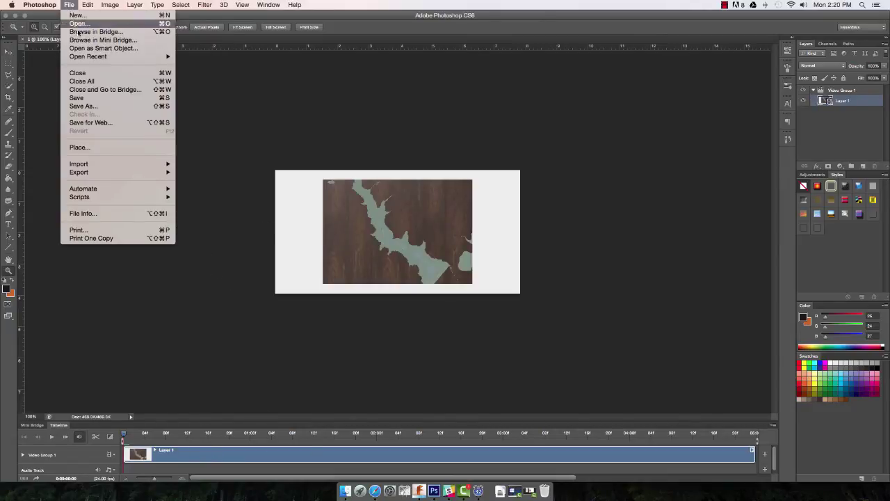
left_click(102, 125)
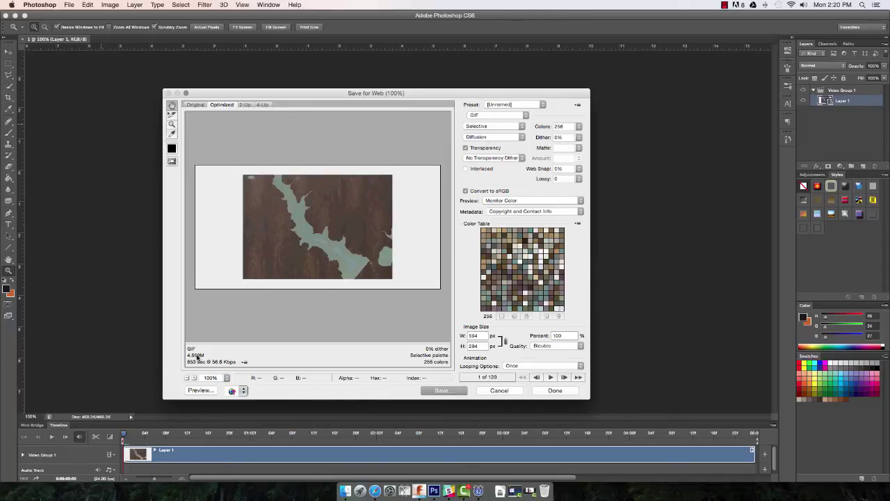
left_click(519, 366)
left_click(521, 374)
- Save the looping GIF and enlarge desktop.gif from the Lake Desk gallery
left_click(451, 392)
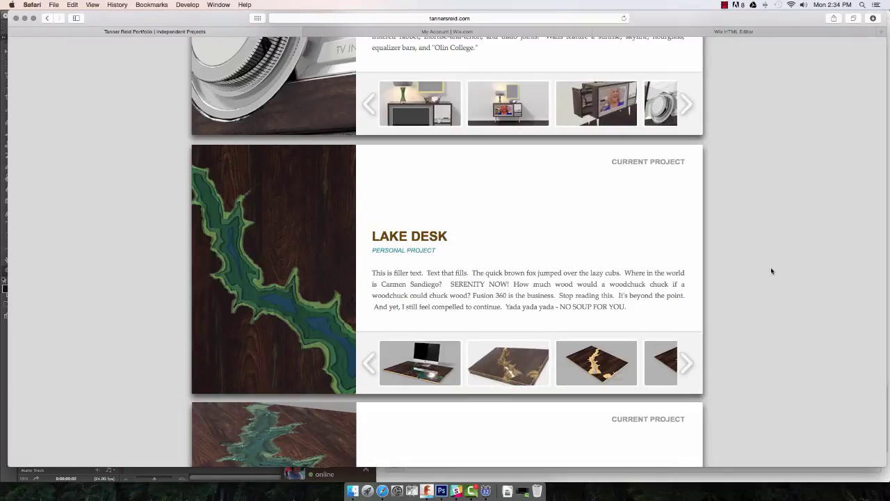
left_click(501, 359)
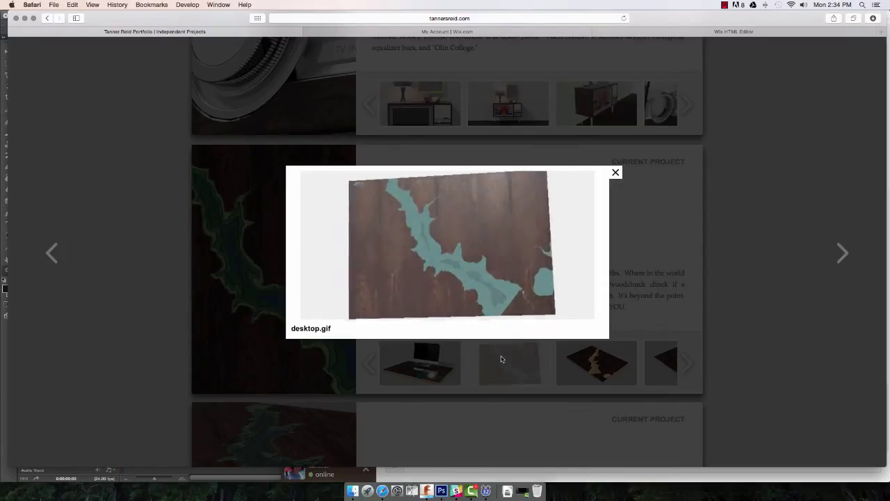